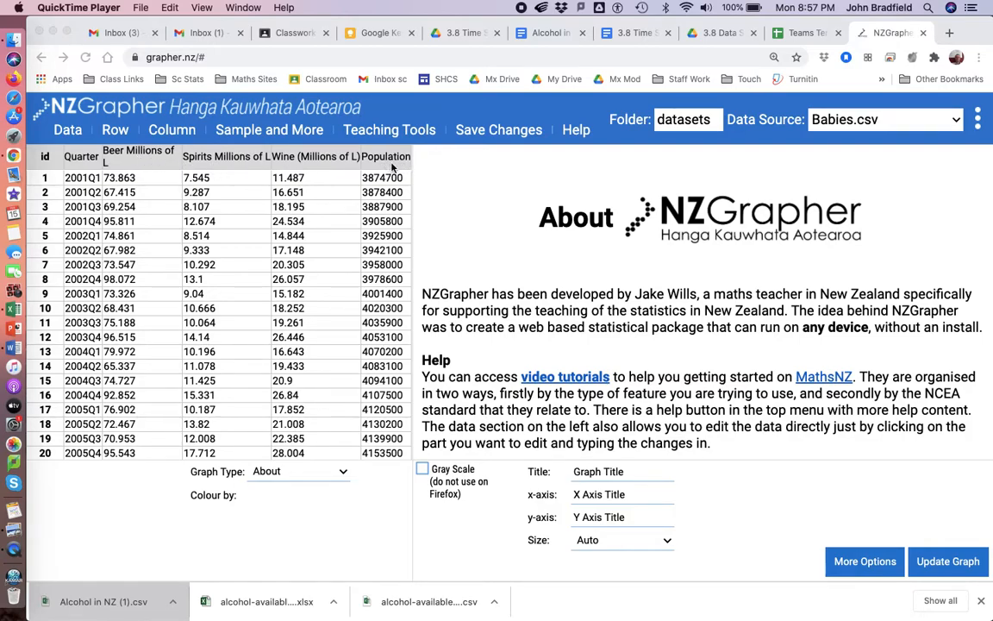
Create a new variable that adds Beer Millions of L and Spirits Millions of L.
{"action": "left_click", "coordinate": [252, 132]}
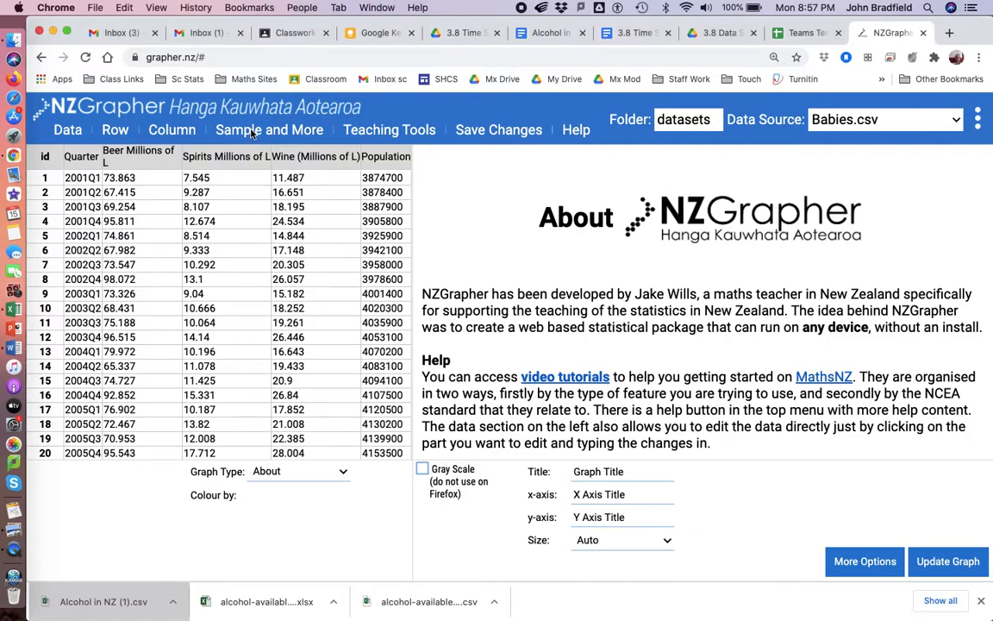
{"action": "mouse_move", "coordinate": [252, 134]}
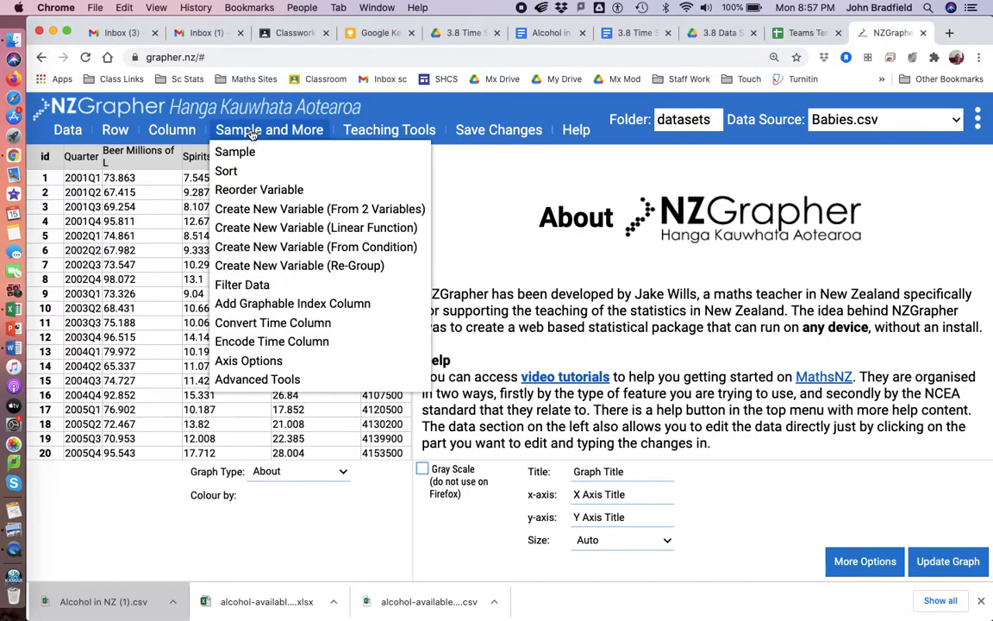
{"action": "left_click", "coordinate": [250, 209]}
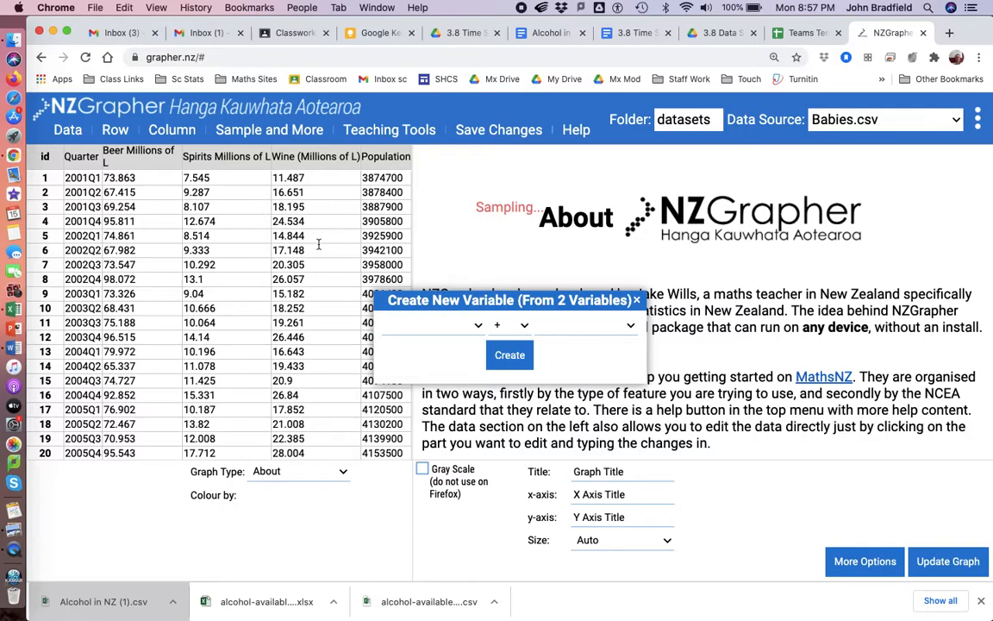
{"action": "left_click", "coordinate": [473, 328]}
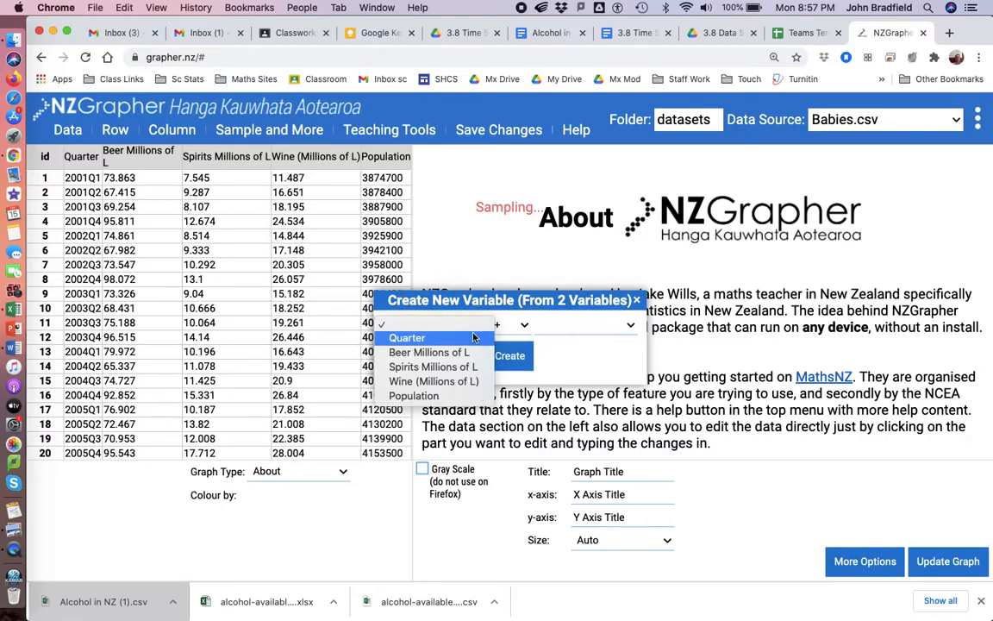
{"action": "left_click", "coordinate": [448, 351]}
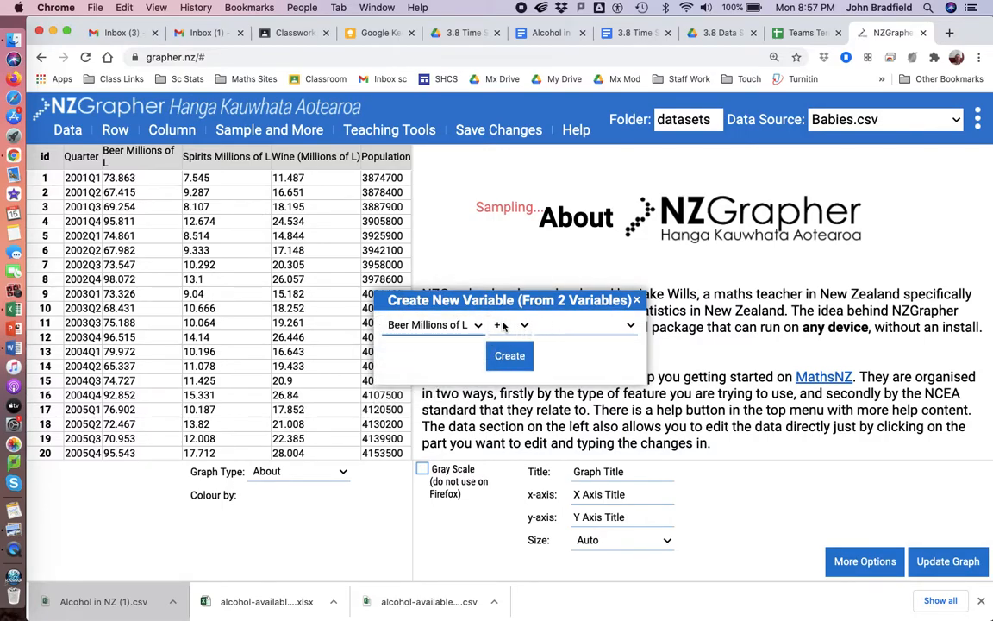
{"action": "left_click", "coordinate": [632, 327]}
{"action": "left_click", "coordinate": [613, 367]}
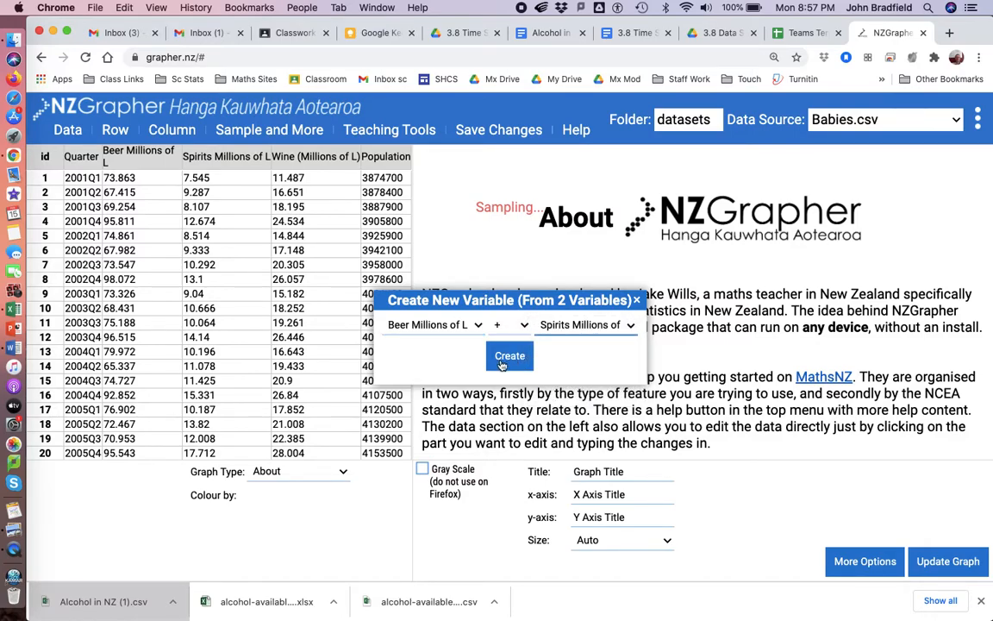
{"action": "left_click", "coordinate": [509, 416]}
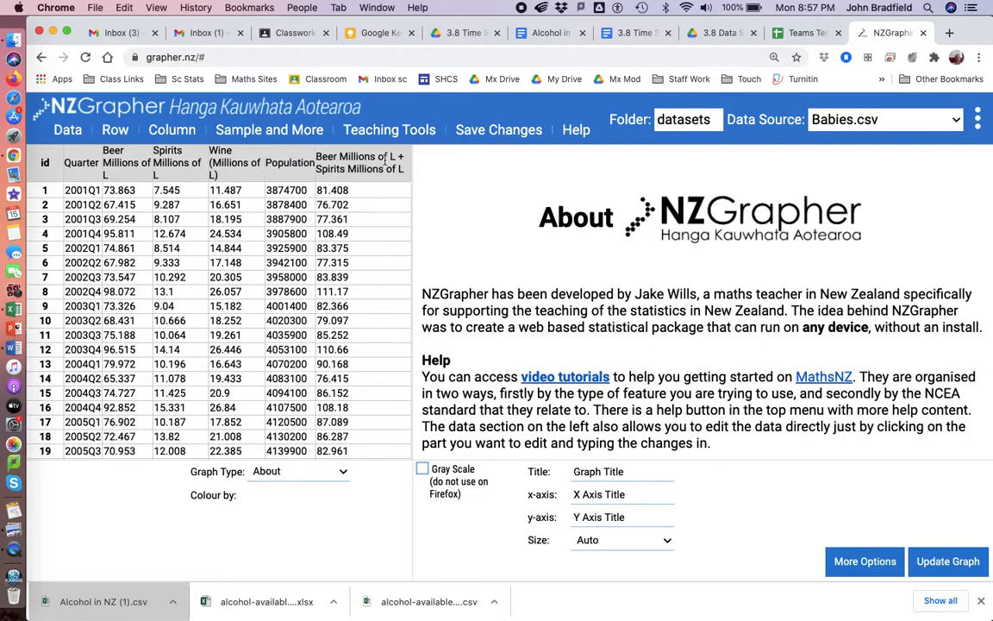
Create a new variable that adds Wine (Millions of L) to the combined Beer Millions of L + Spirits Millions of L column.
{"action": "left_click", "coordinate": [248, 131]}
{"action": "left_click", "coordinate": [250, 212]}
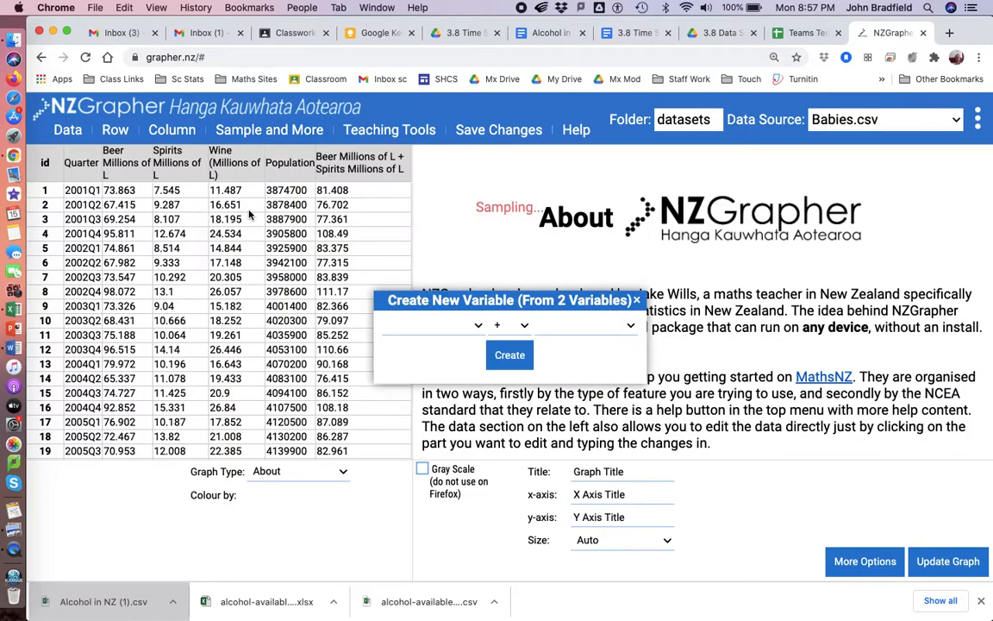
{"action": "left_click", "coordinate": [479, 326]}
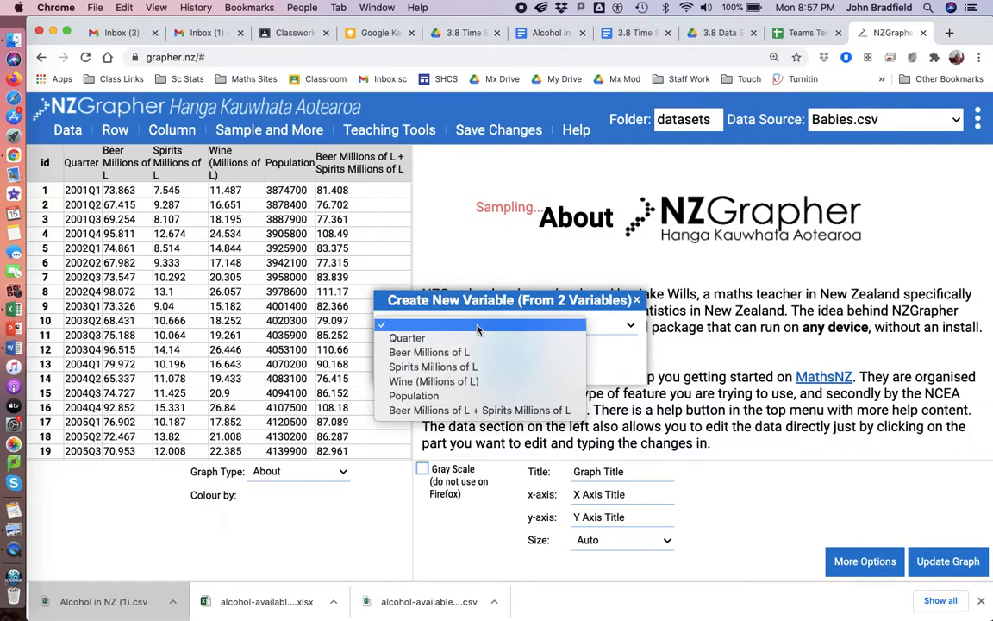
{"action": "left_click", "coordinate": [470, 412]}
{"action": "left_click", "coordinate": [579, 325]}
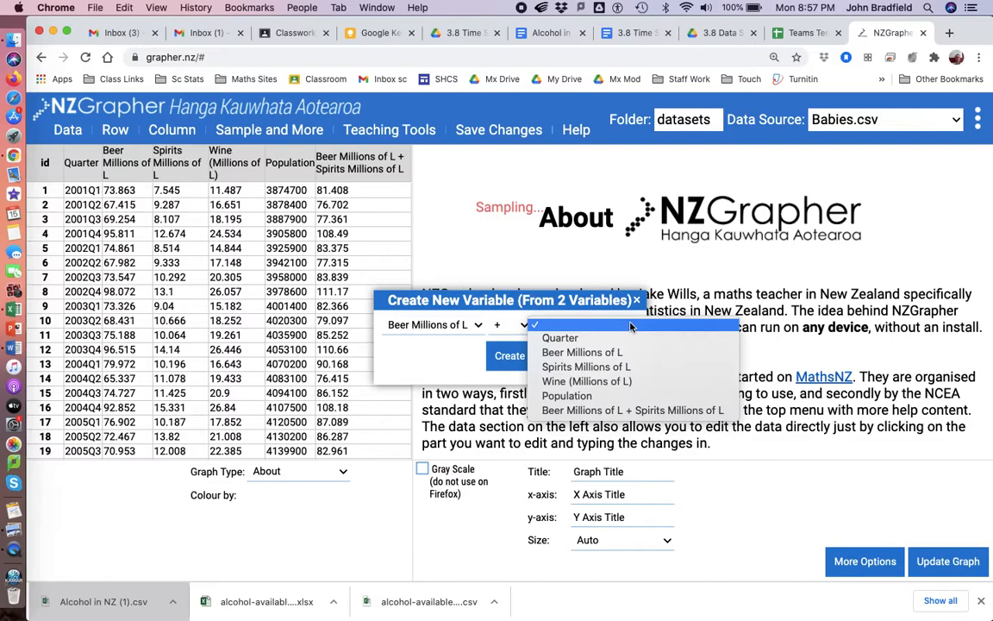
{"action": "left_click", "coordinate": [571, 384]}
{"action": "left_click", "coordinate": [515, 362]}
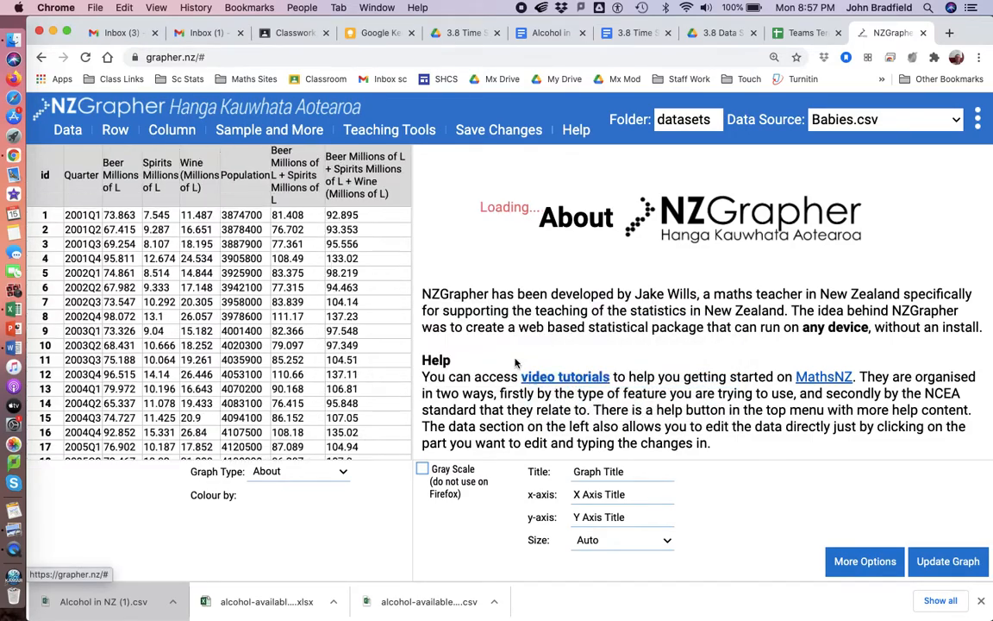
Rename the combined beer, spirits and wine column as Total Alcohol and save the data changes.
{"action": "left_click", "coordinate": [390, 196]}
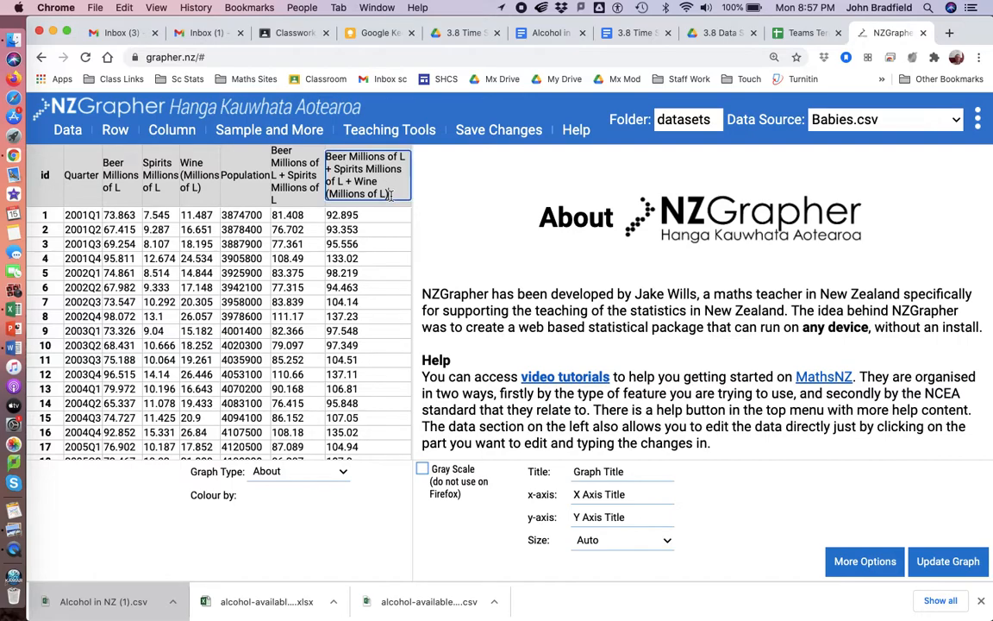
{"action": "left_click_drag", "start_coordinate": [390, 196], "coordinate": [327, 157]}
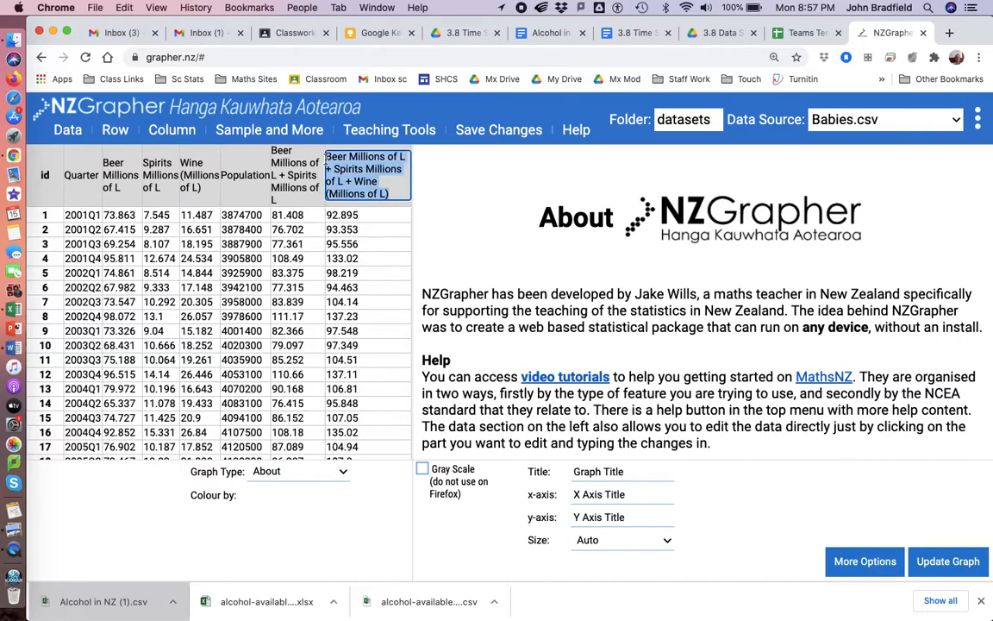
{"action": "type", "text": "Total"}
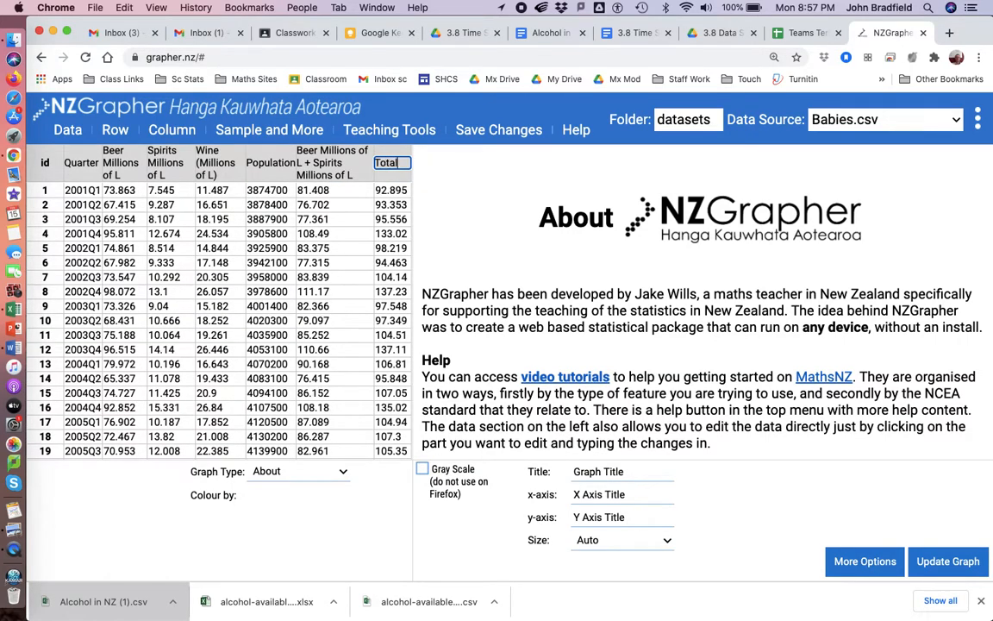
{"action": "type", "text": " Alcohol"}
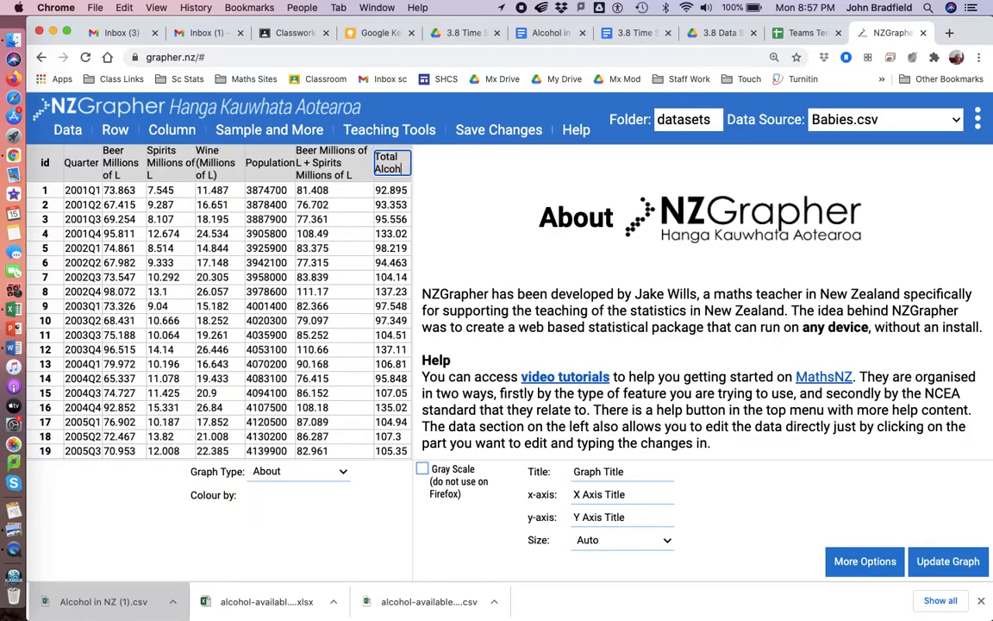
{"action": "left_click", "coordinate": [486, 131]}
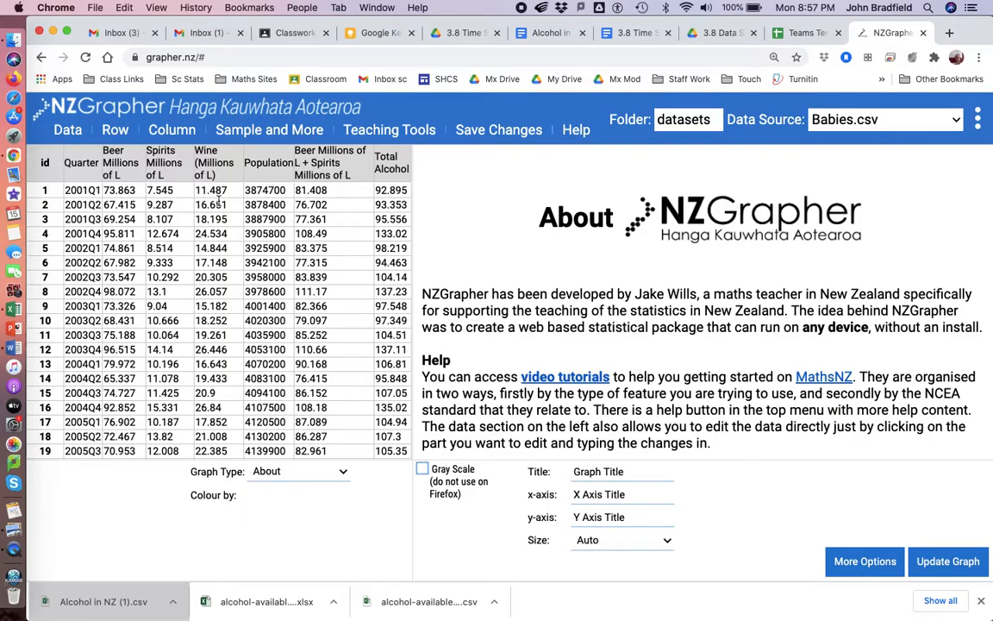
Draw a Time Series graph with Quarter as variable 1 and Beer Millions of L as variable 2.
{"action": "left_click", "coordinate": [339, 473]}
{"action": "left_click", "coordinate": [317, 523]}
{"action": "left_click", "coordinate": [137, 471]}
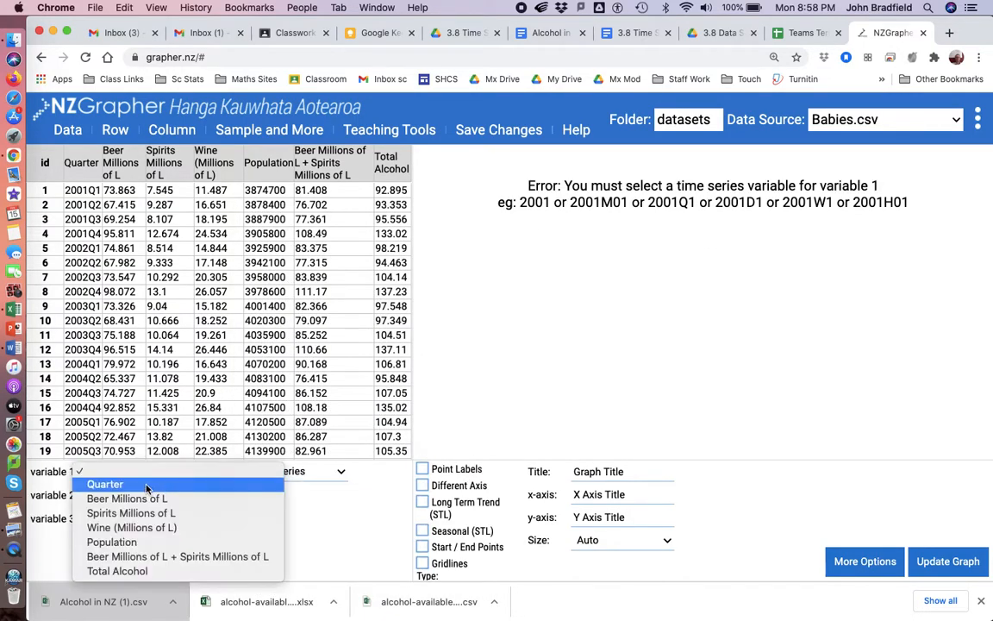
{"action": "left_click", "coordinate": [145, 485]}
{"action": "left_click", "coordinate": [155, 495]}
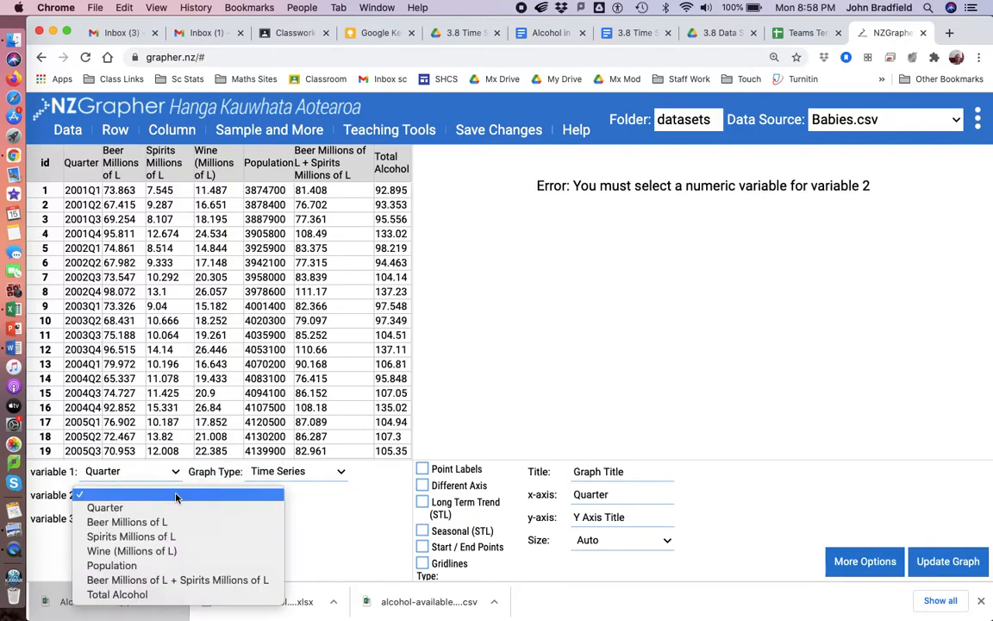
{"action": "left_click", "coordinate": [144, 524]}
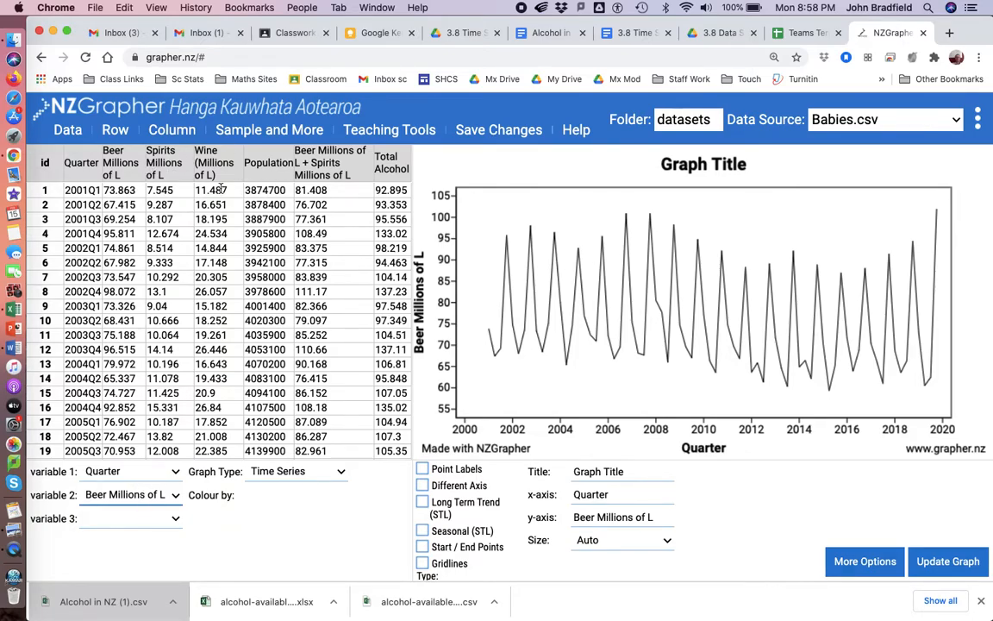
Create a new variable that divides Spirits Millions of L by Total Alcohol.
{"action": "left_click", "coordinate": [264, 130]}
{"action": "left_click", "coordinate": [258, 133]}
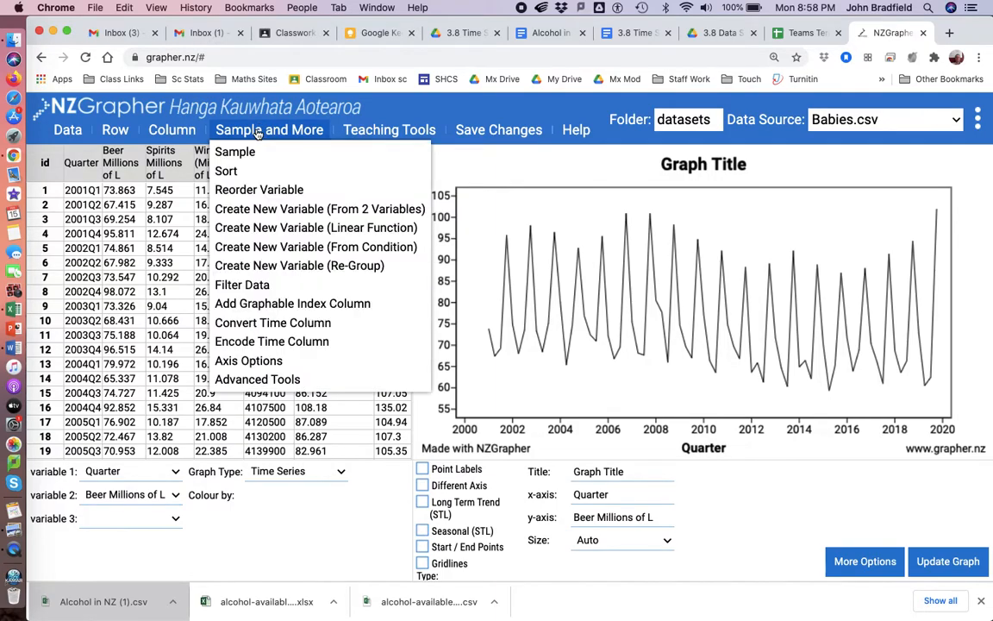
{"action": "left_click", "coordinate": [284, 211]}
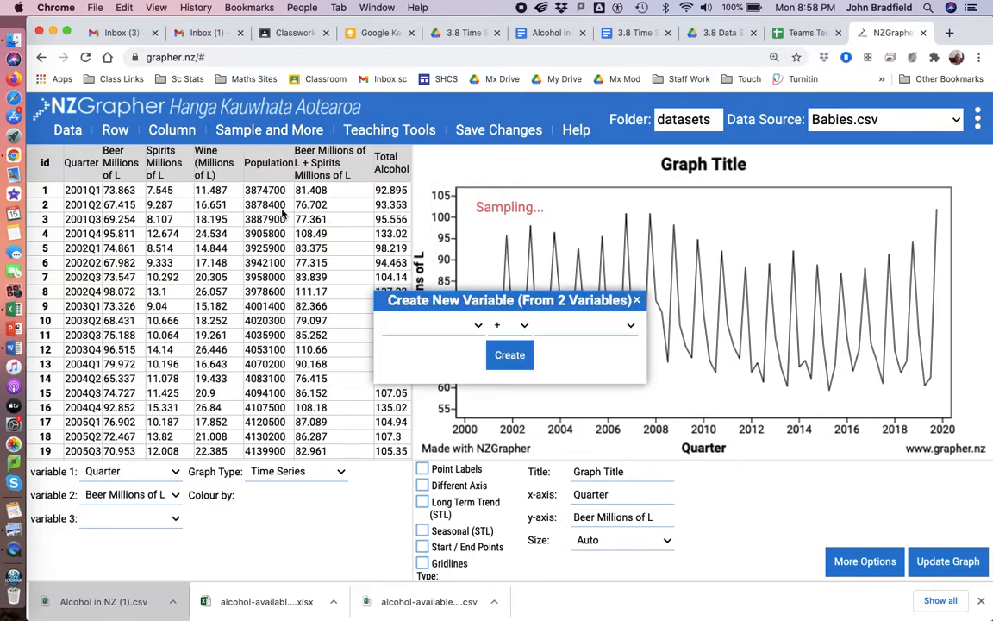
{"action": "left_click", "coordinate": [481, 325]}
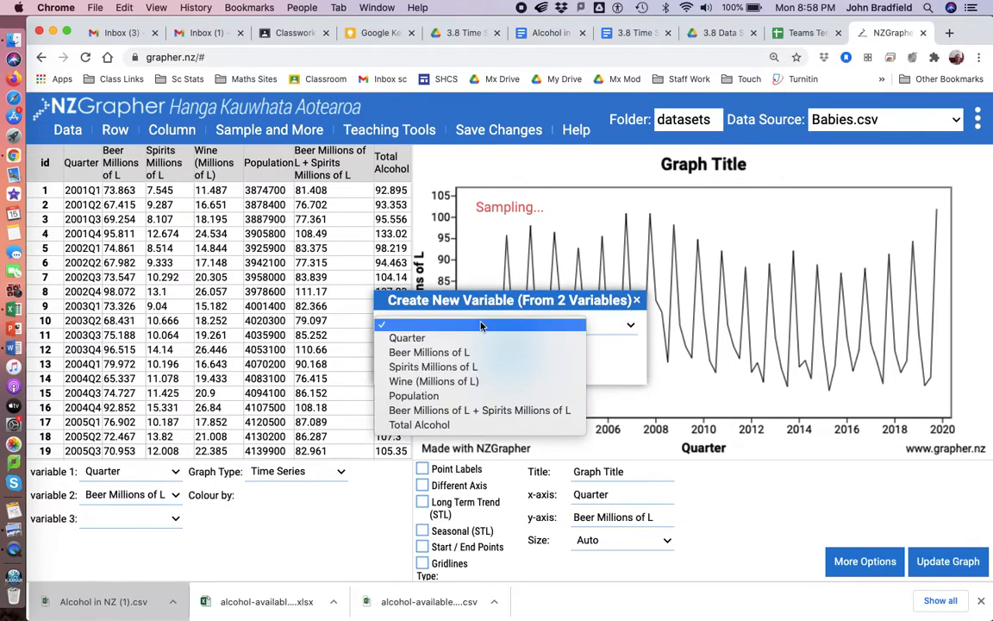
{"action": "left_click", "coordinate": [462, 371]}
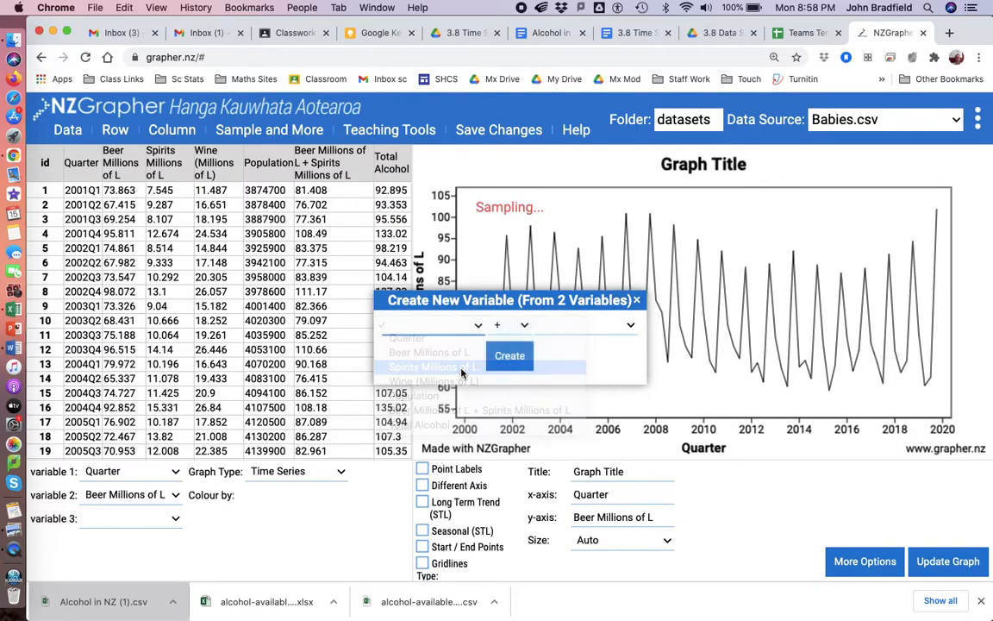
{"action": "left_click", "coordinate": [518, 325]}
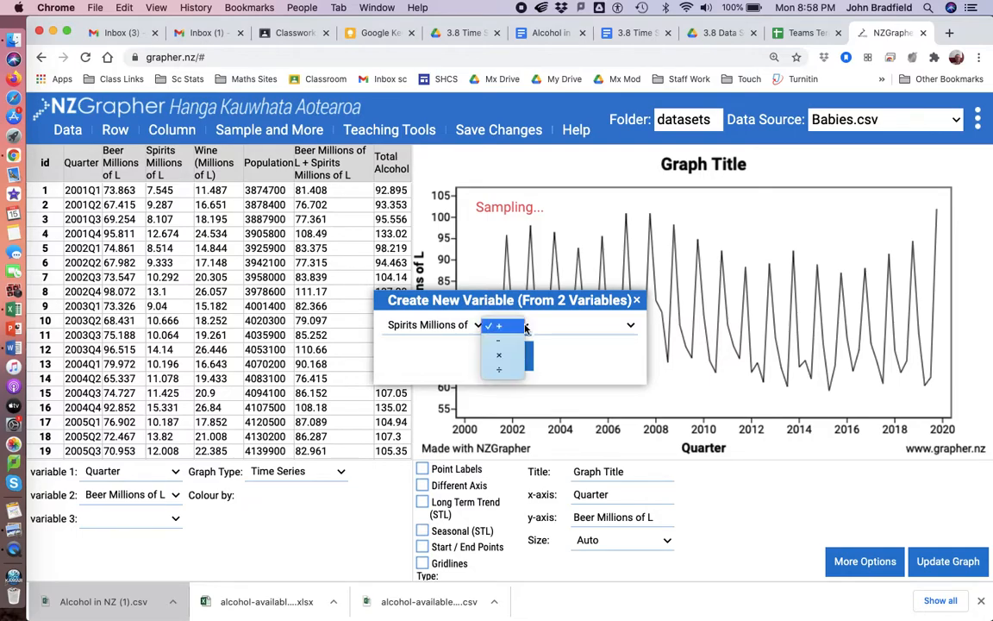
{"action": "left_click", "coordinate": [518, 377]}
{"action": "left_click", "coordinate": [632, 327]}
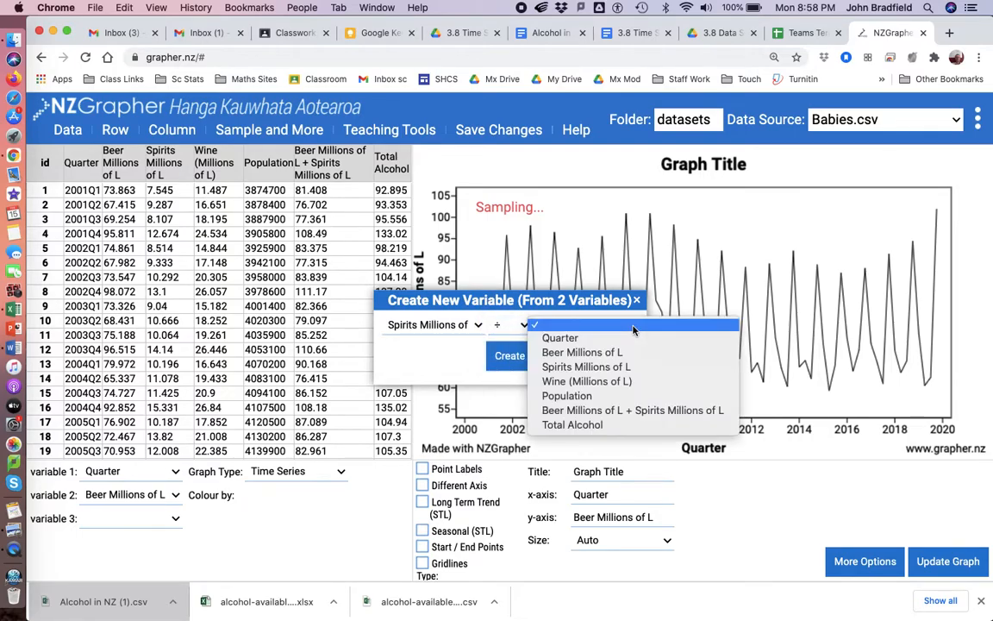
{"action": "left_click", "coordinate": [582, 426]}
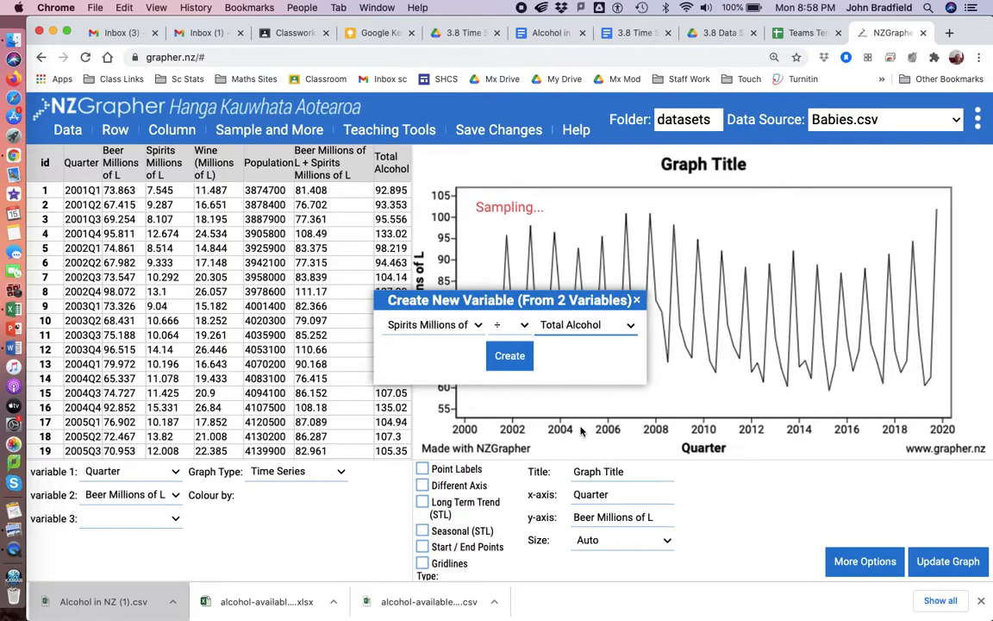
{"action": "left_click", "coordinate": [509, 356]}
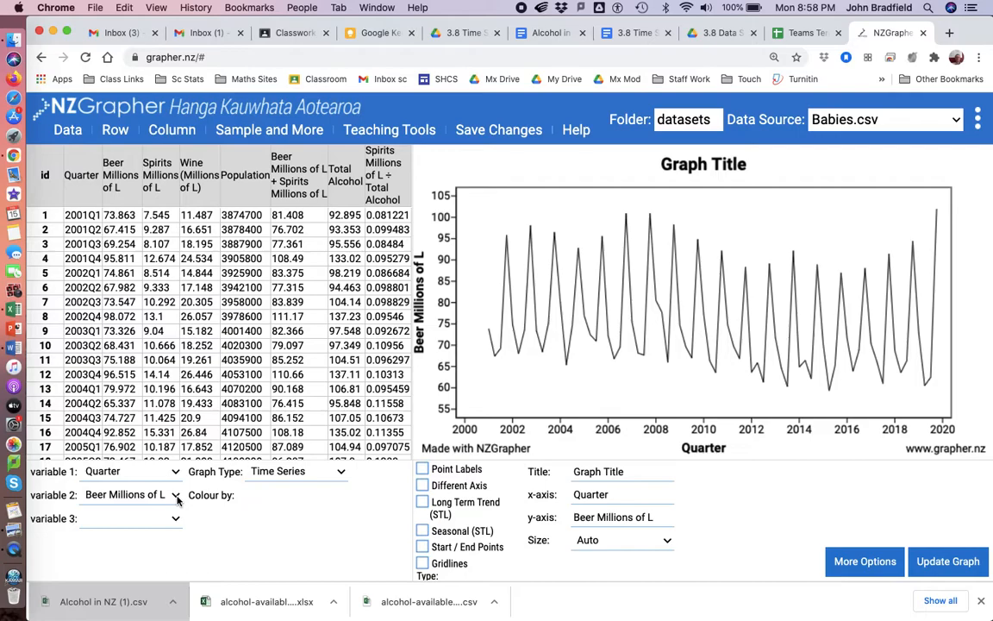
Plot Spirits Millions of L ÷ Total Alcohol as variable 2 of the time series and review the data table.
{"action": "left_click", "coordinate": [175, 496]}
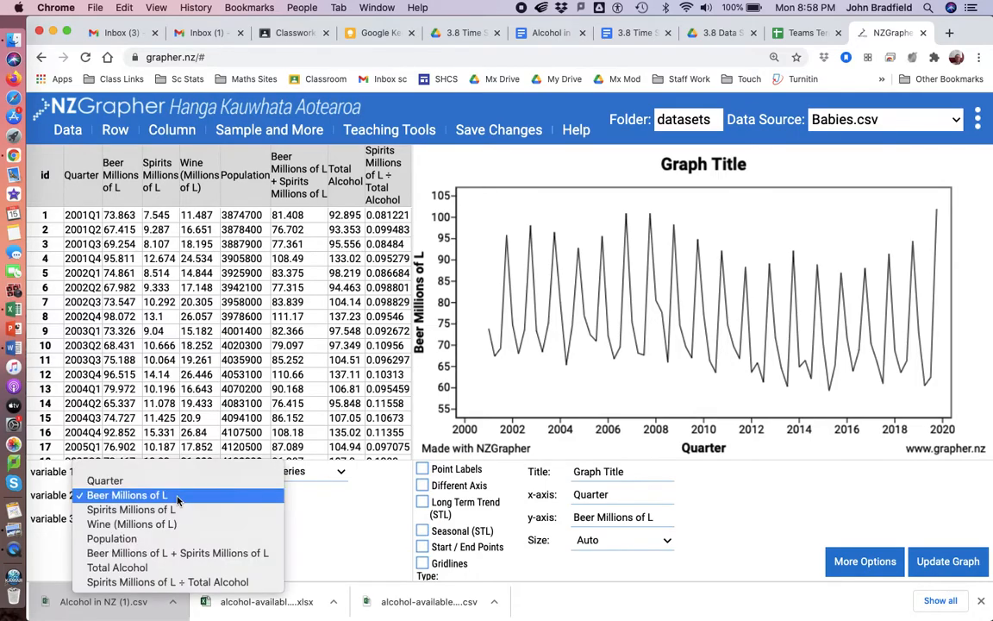
{"action": "left_click", "coordinate": [188, 582]}
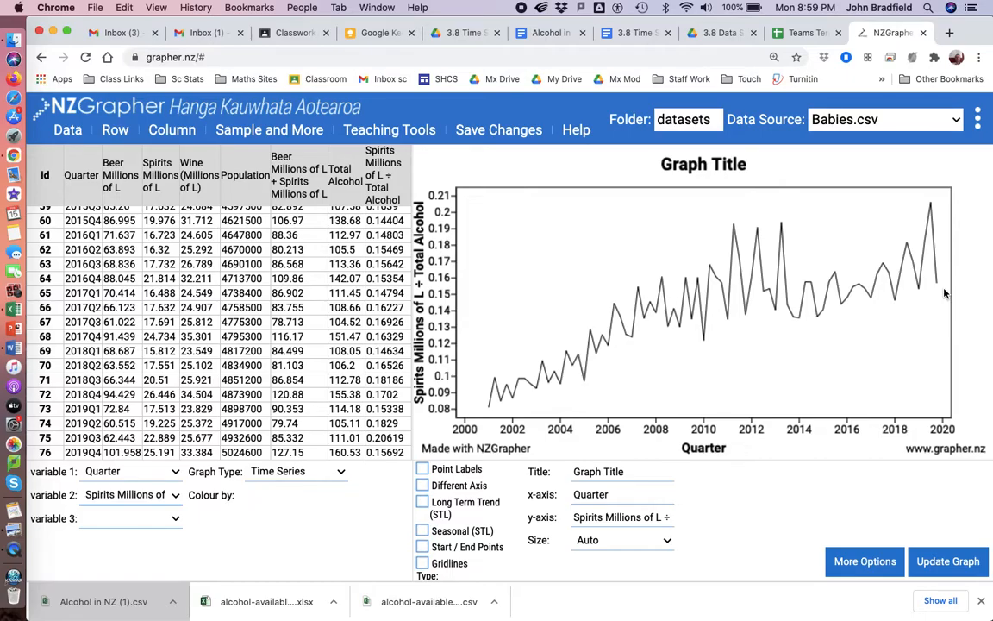
{"action": "scroll", "coordinate": [256, 364], "scroll_direction": "up", "scroll_amount": 10}
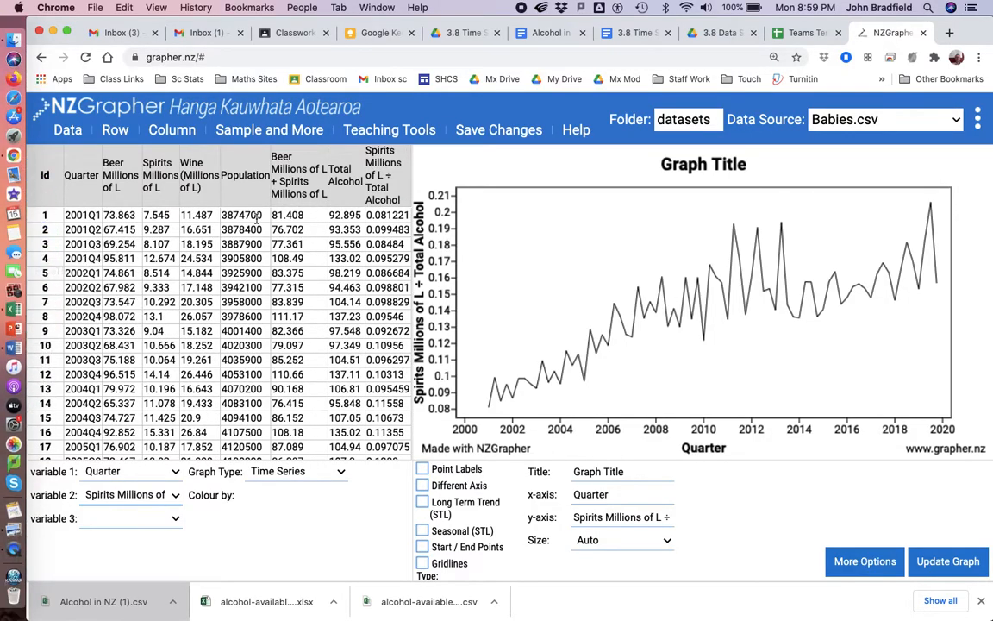
Create a new variable that divides Wine (Millions of L) by Population.
{"action": "left_click", "coordinate": [259, 129]}
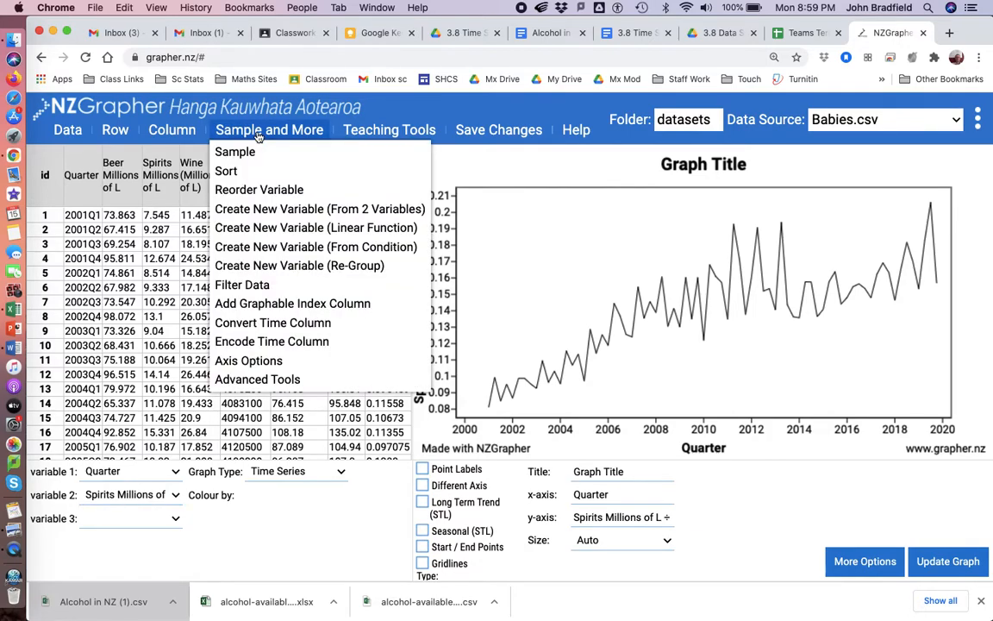
{"action": "left_click", "coordinate": [267, 209]}
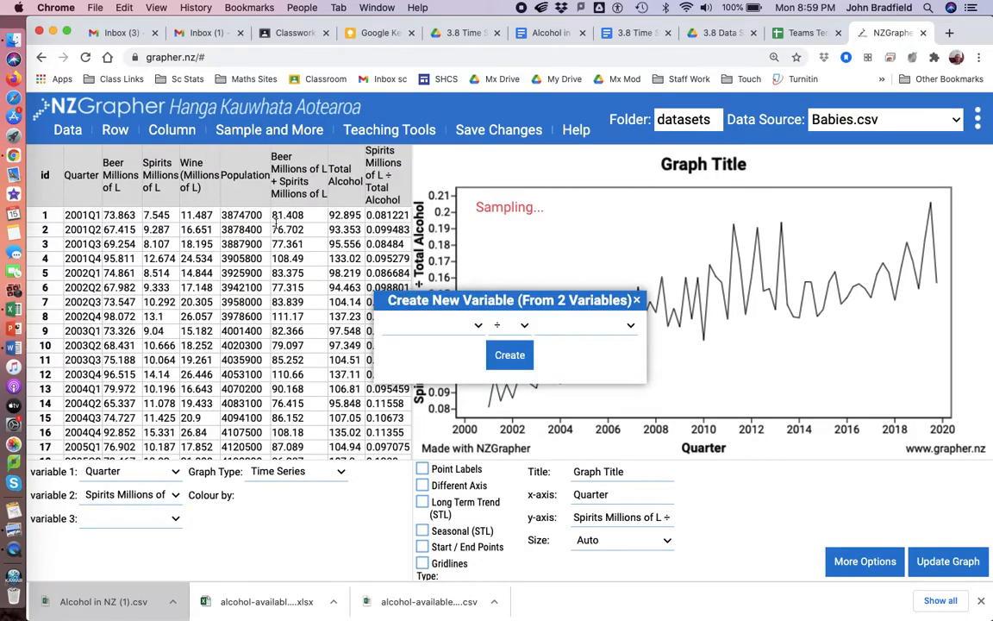
{"action": "left_click", "coordinate": [478, 327]}
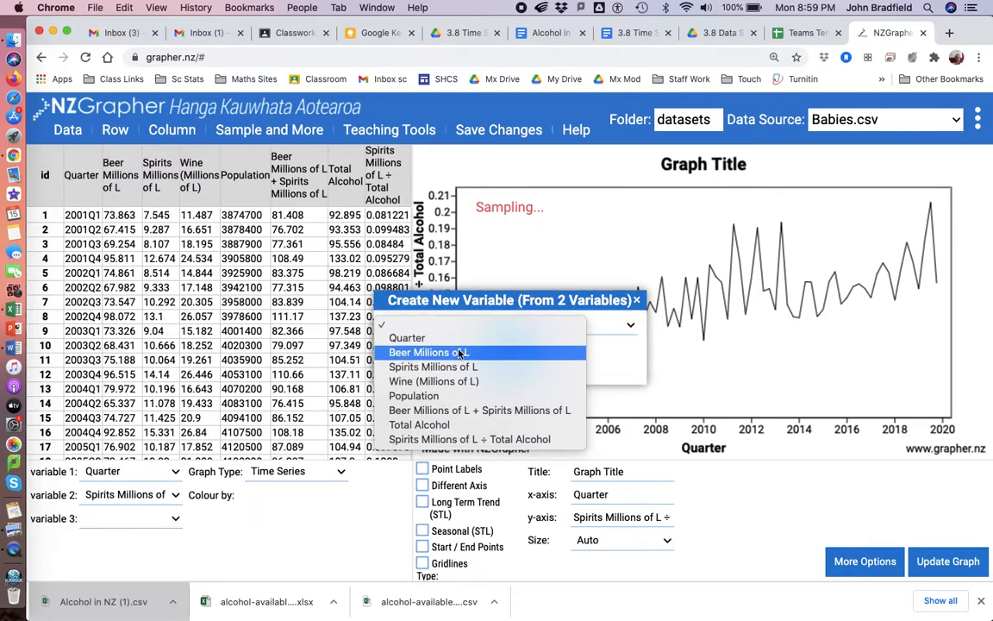
{"action": "left_click", "coordinate": [457, 381]}
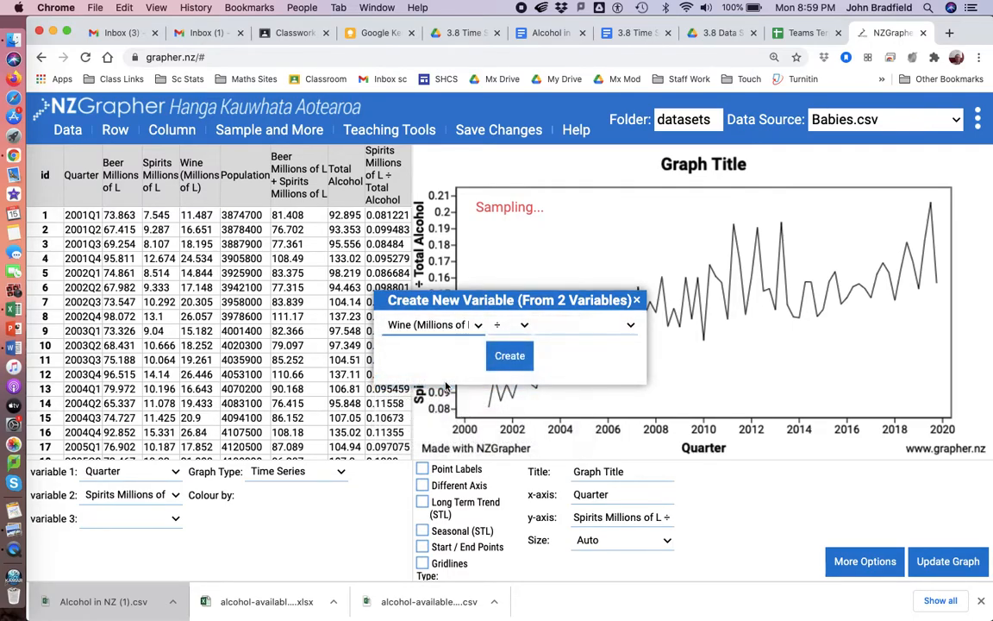
{"action": "left_click", "coordinate": [526, 328]}
{"action": "left_click", "coordinate": [517, 326]}
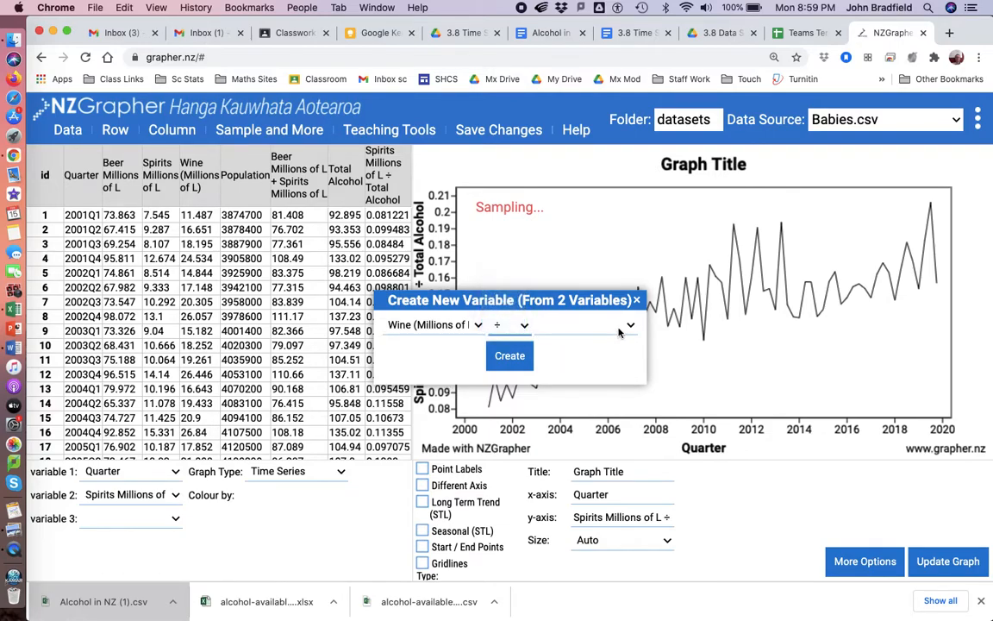
{"action": "left_click", "coordinate": [632, 328]}
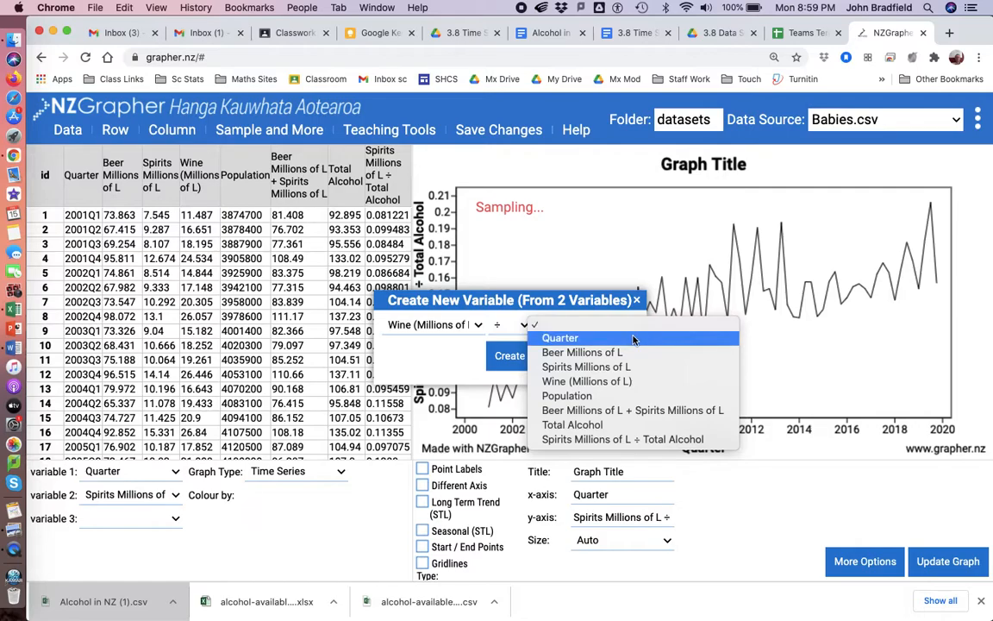
{"action": "left_click", "coordinate": [615, 397]}
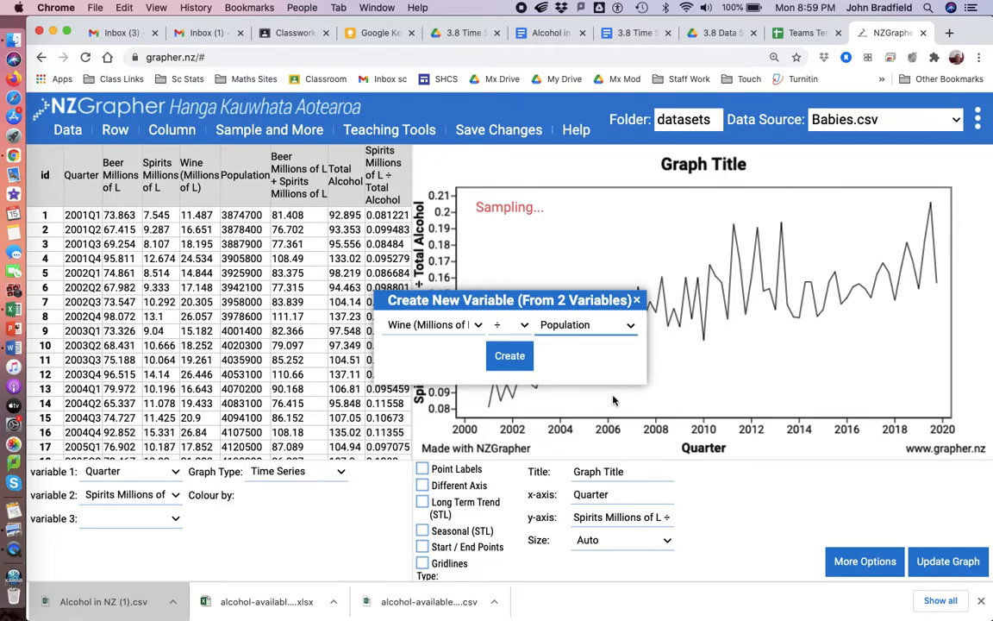
{"action": "left_click", "coordinate": [500, 357]}
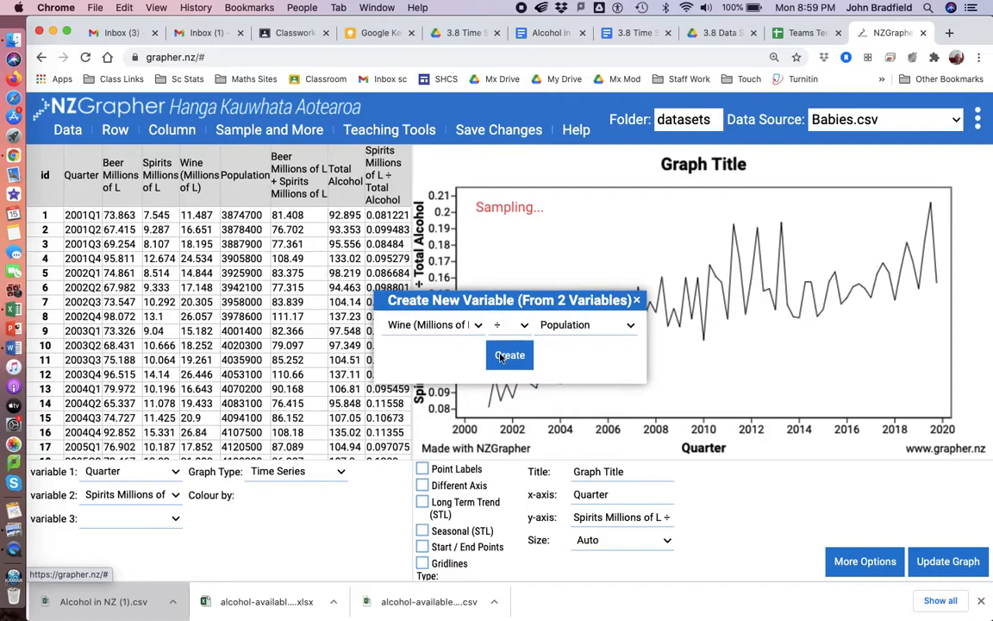
Plot Wine (Millions of L) ÷ Population as variable 2, with Long Term Trend (STL) and Seasonal (STL) turned on.
{"action": "left_click", "coordinate": [175, 495]}
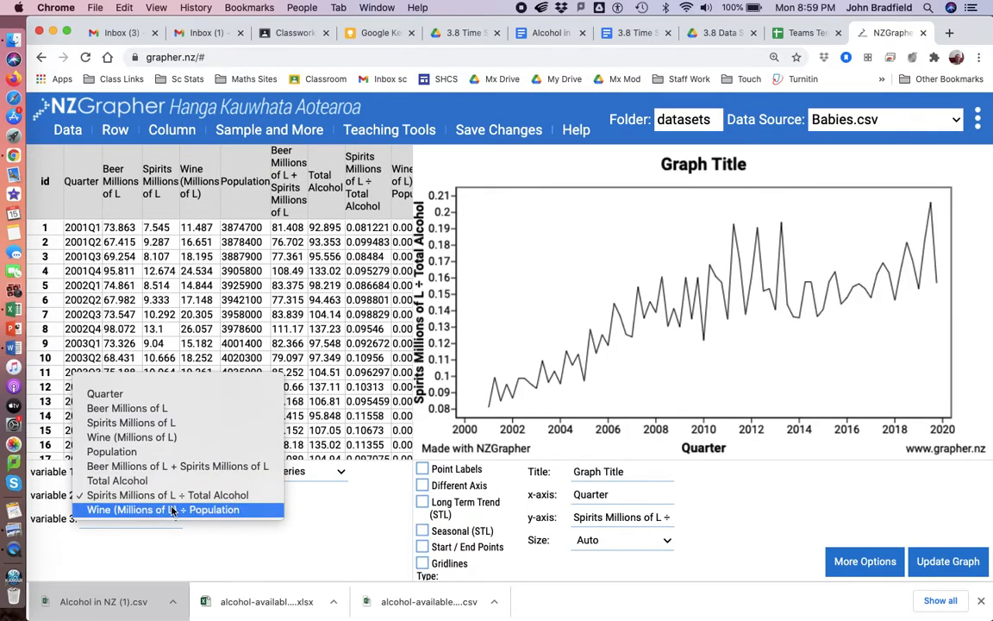
{"action": "left_click", "coordinate": [172, 509]}
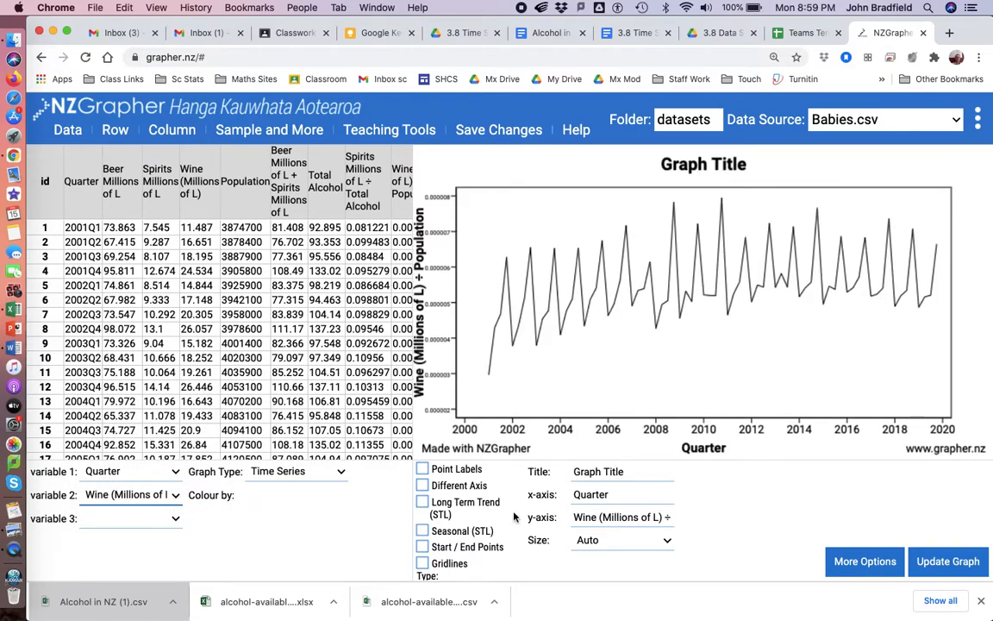
{"action": "left_click", "coordinate": [422, 502]}
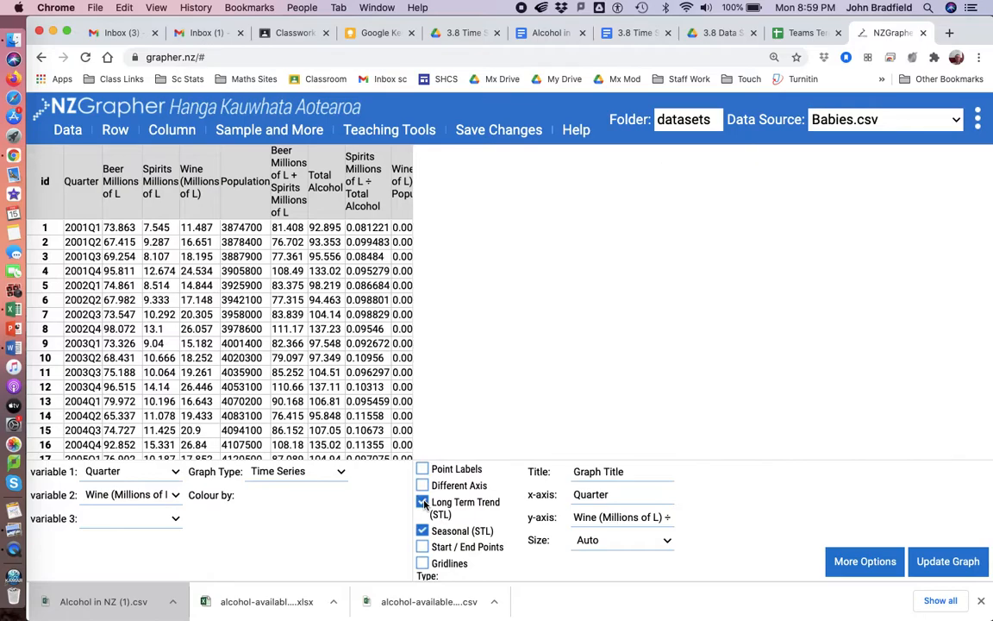